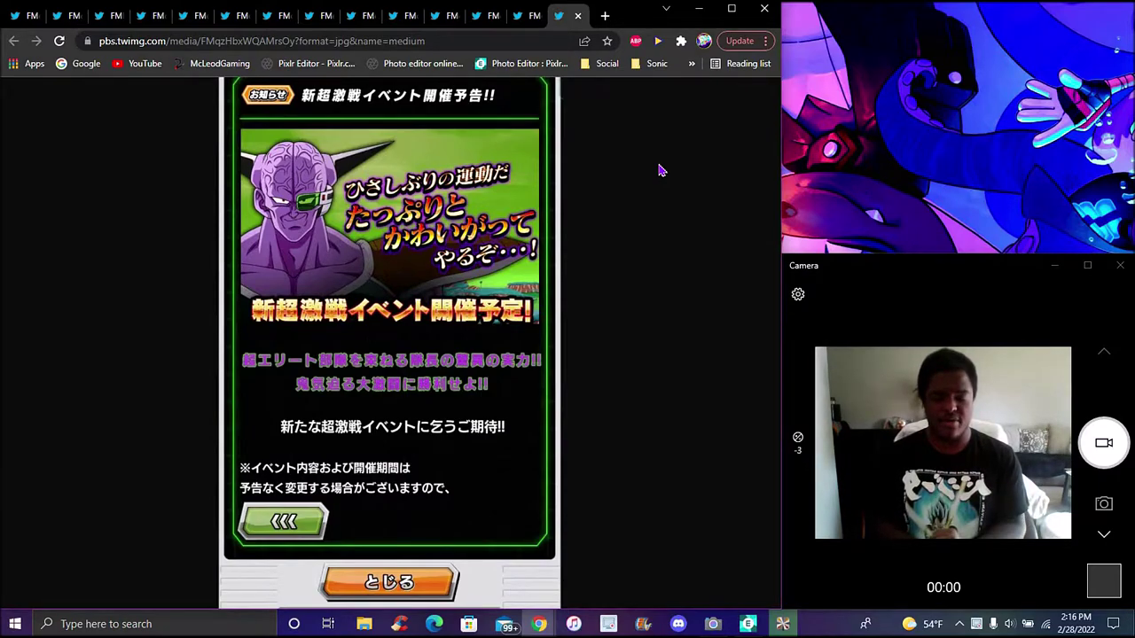
# Glance at the 48th Virtual Dokkan image, then return to the purple Ginyu Super Battle announcement
pyautogui.click(518, 15)
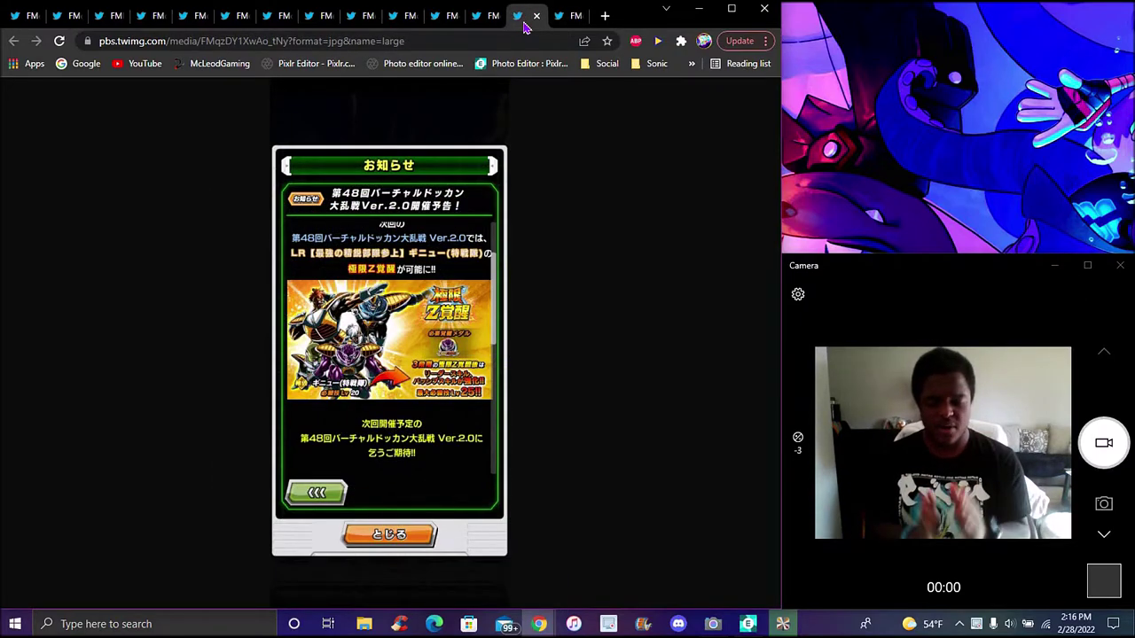
pyautogui.click(559, 15)
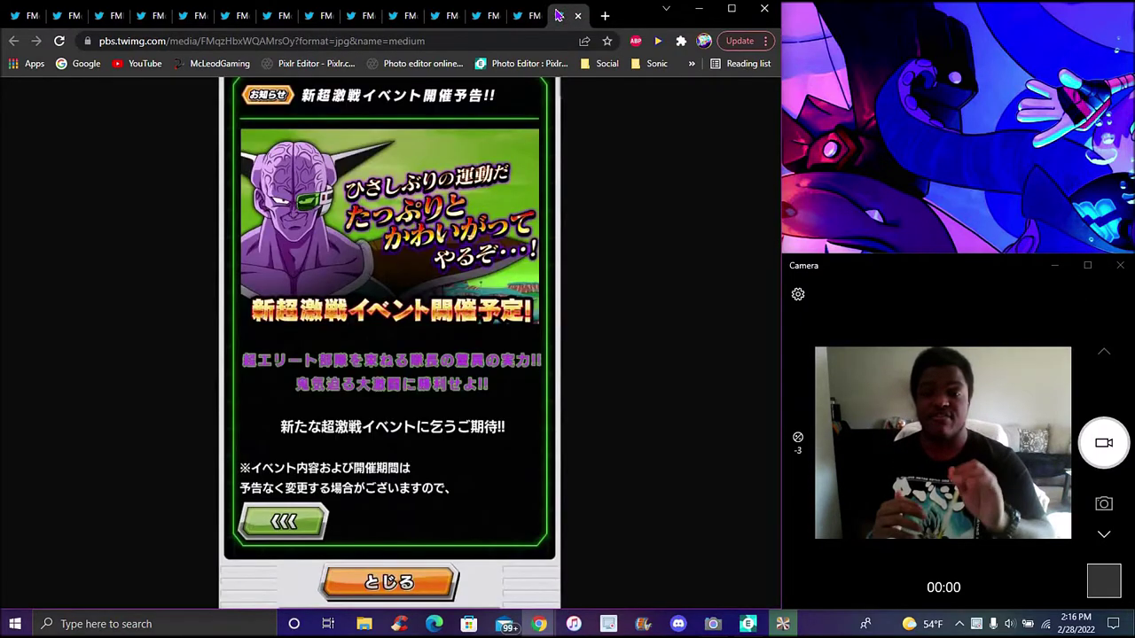